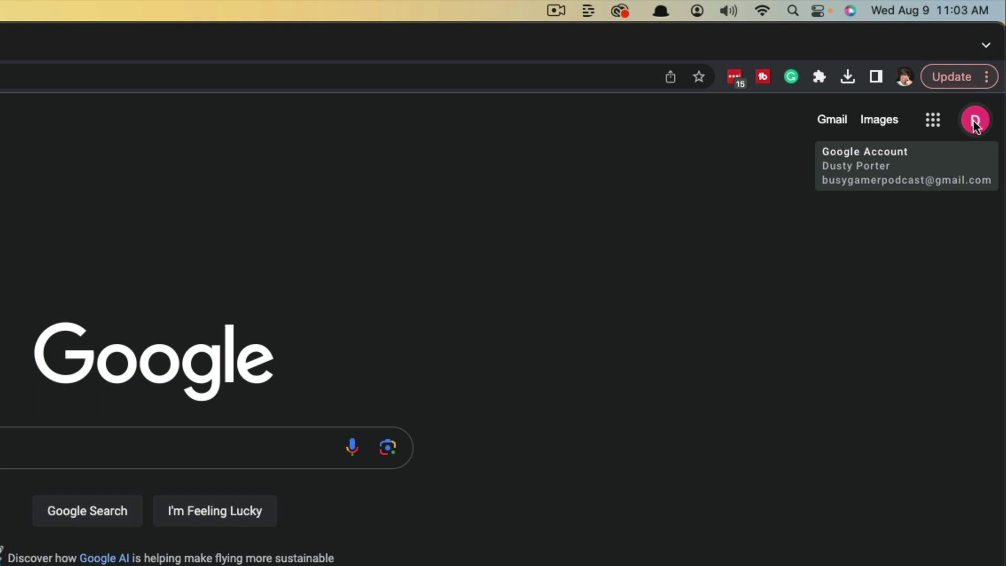
- Bring up the account options from the profile avatar
left_click(975, 120)
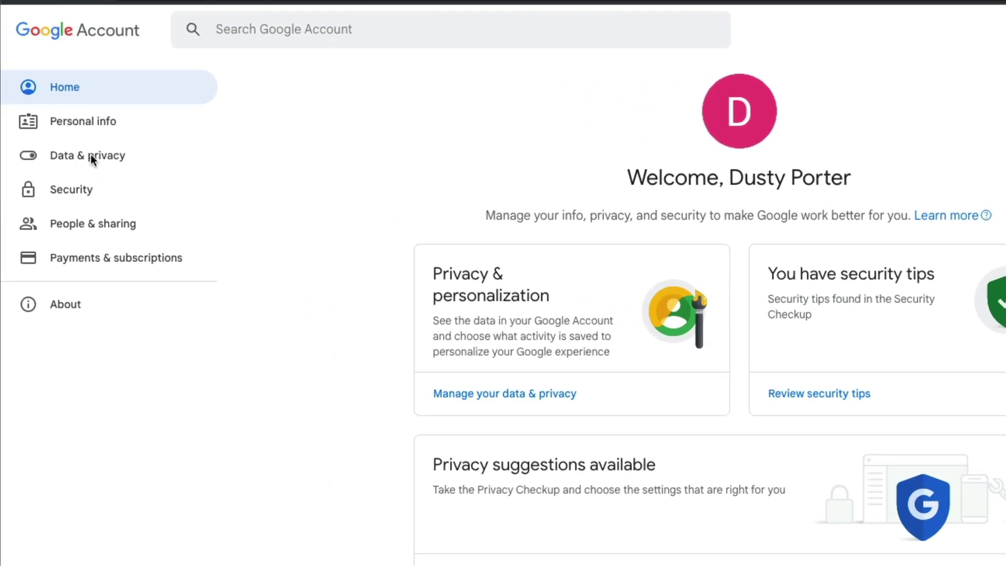
- Start deleting the whole Google Account from the Data & privacy settings
left_click(91, 160)
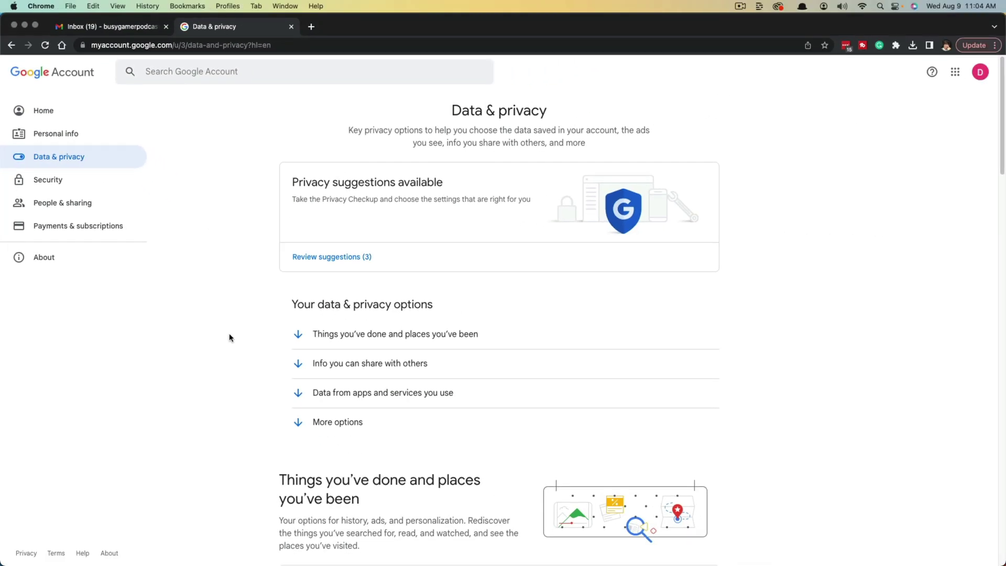
scroll(236, 338, "down", 3)
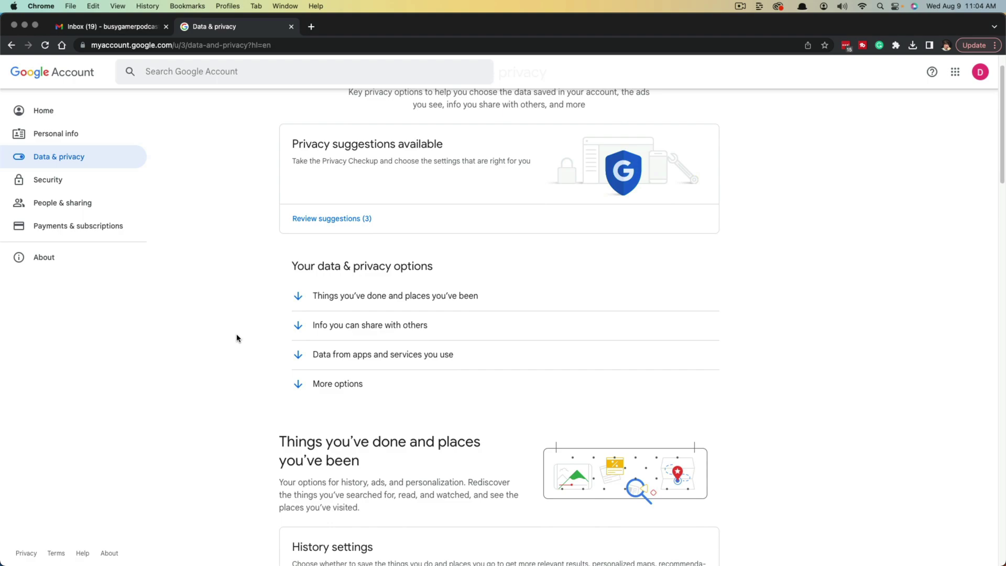
scroll(236, 338, "down", 4)
scroll(236, 338, "down", 3)
scroll(237, 338, "down", 4)
scroll(142, 350, "down", 4)
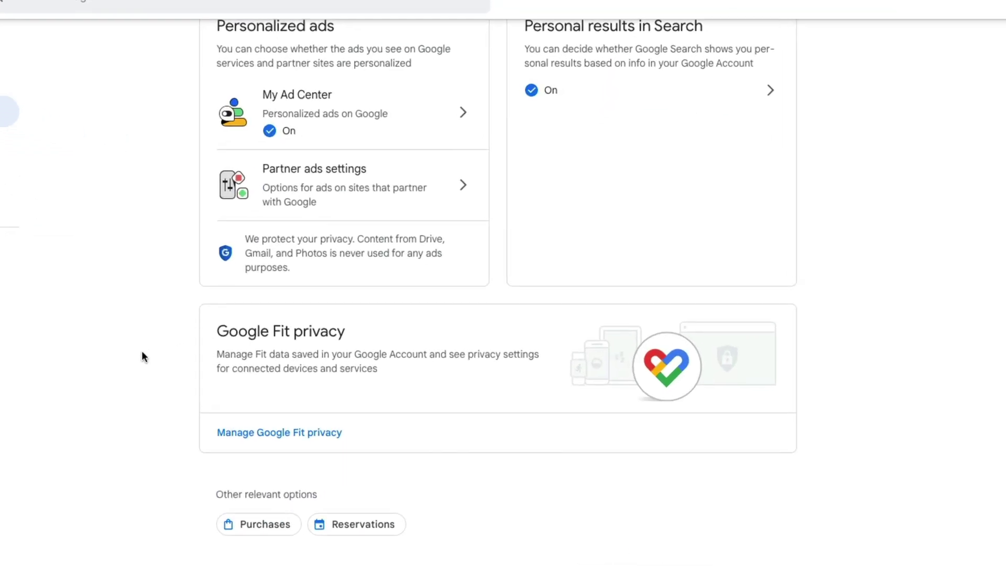
scroll(118, 355, "down", 5)
scroll(118, 355, "down", 3)
scroll(119, 355, "down", 4)
scroll(119, 353, "down", 2)
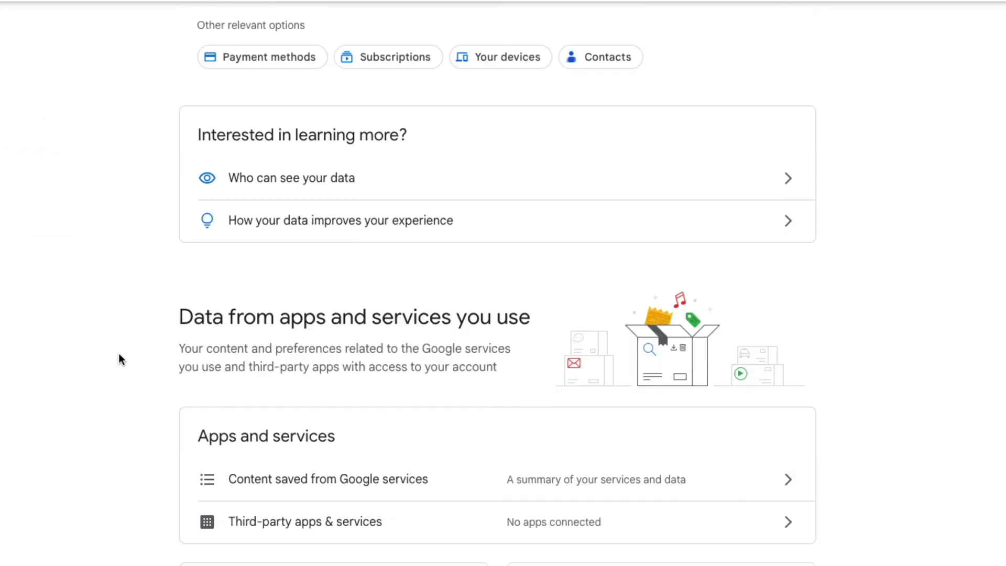
scroll(118, 352, "down", 2)
scroll(120, 353, "down", 5)
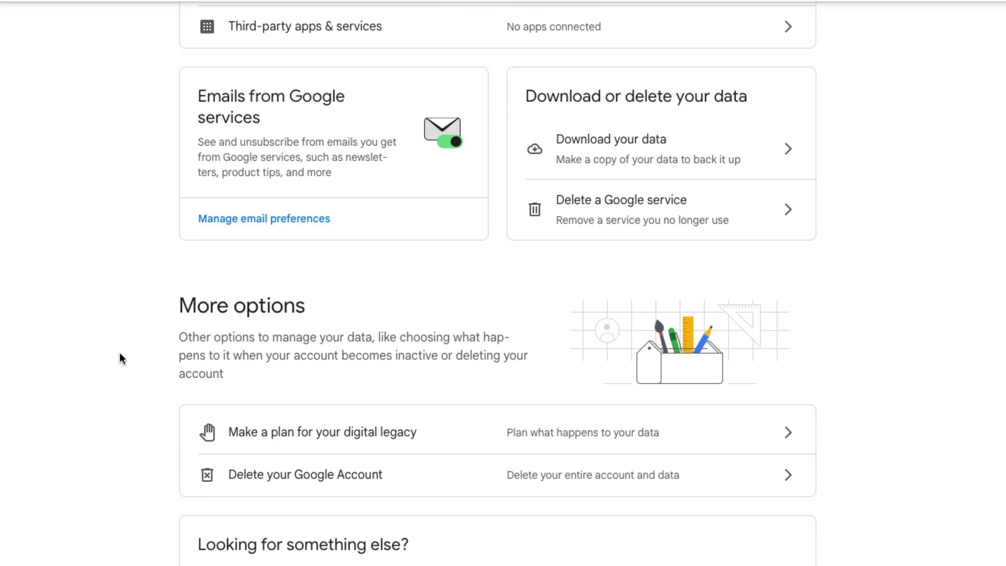
scroll(126, 409, "down", 1)
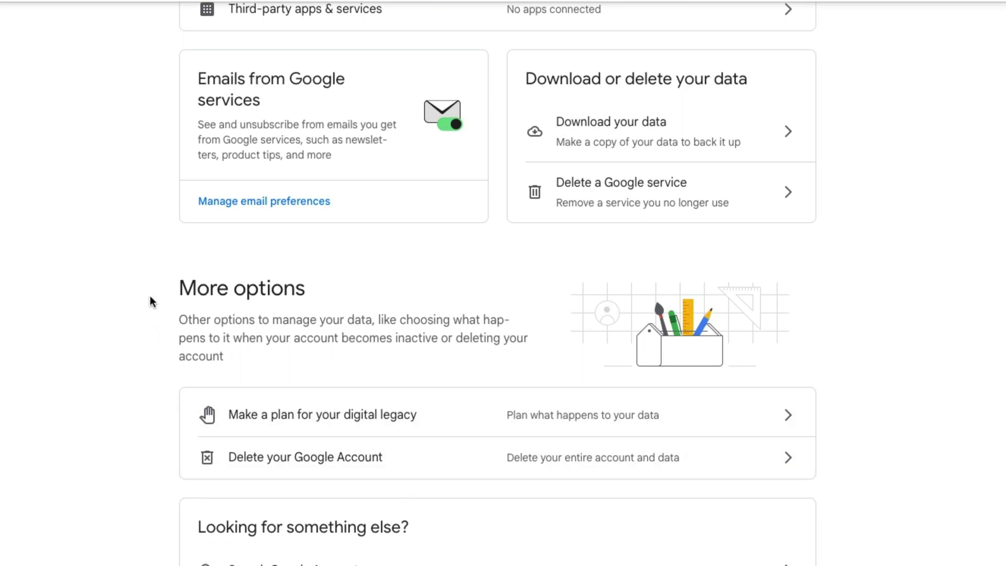
left_click(570, 460)
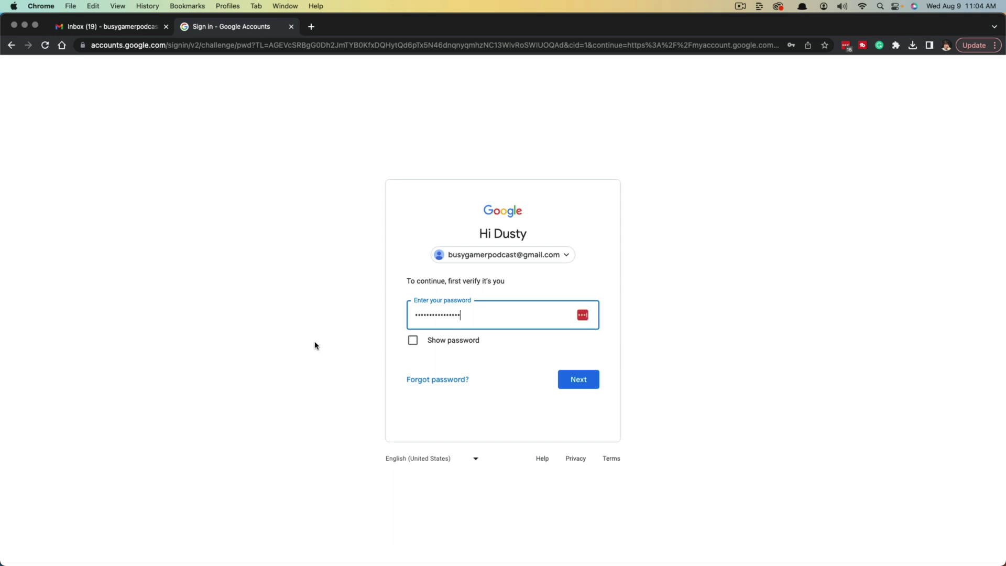
- Pass the password check, then send the Download your data link to a new tab
left_click(578, 380)
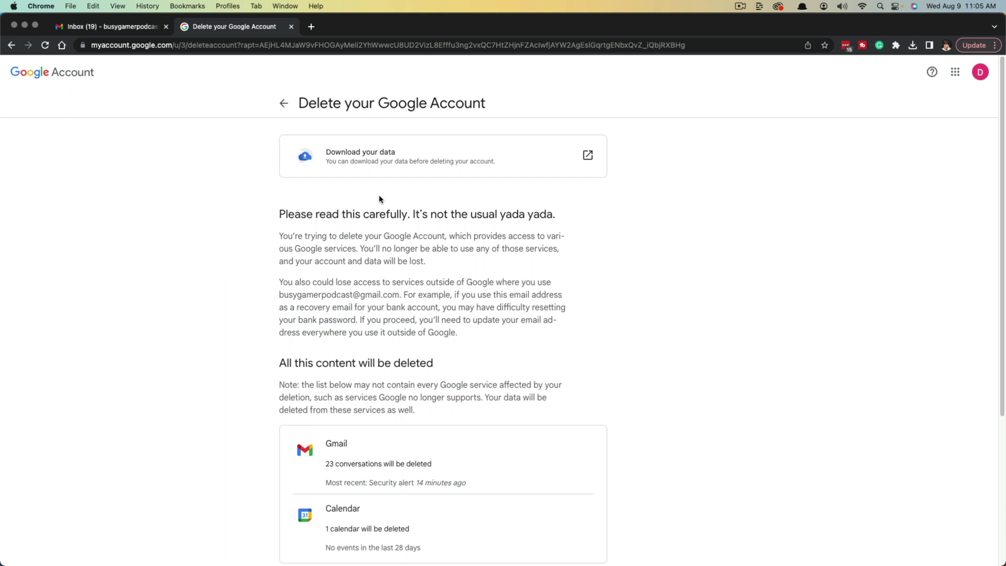
right_click(445, 163)
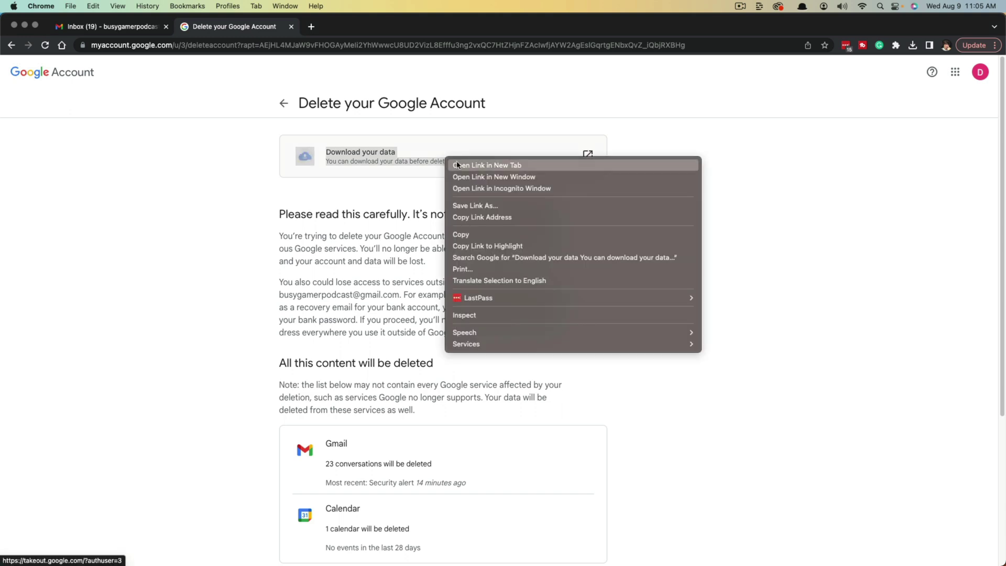
left_click(488, 165)
- Include all 44 products in the new Takeout export
left_click(358, 25)
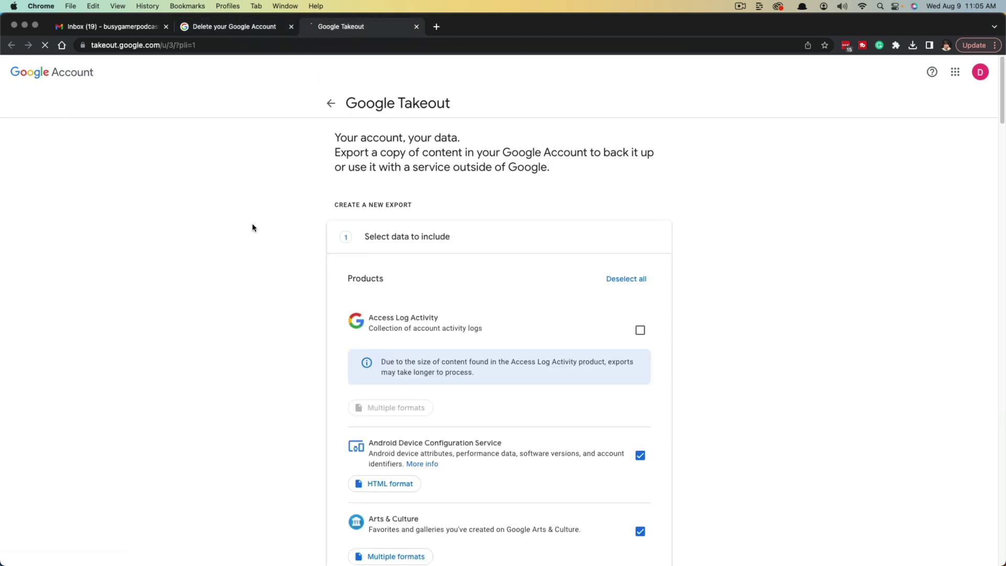
scroll(263, 389, "down", 3)
scroll(263, 389, "down", 2)
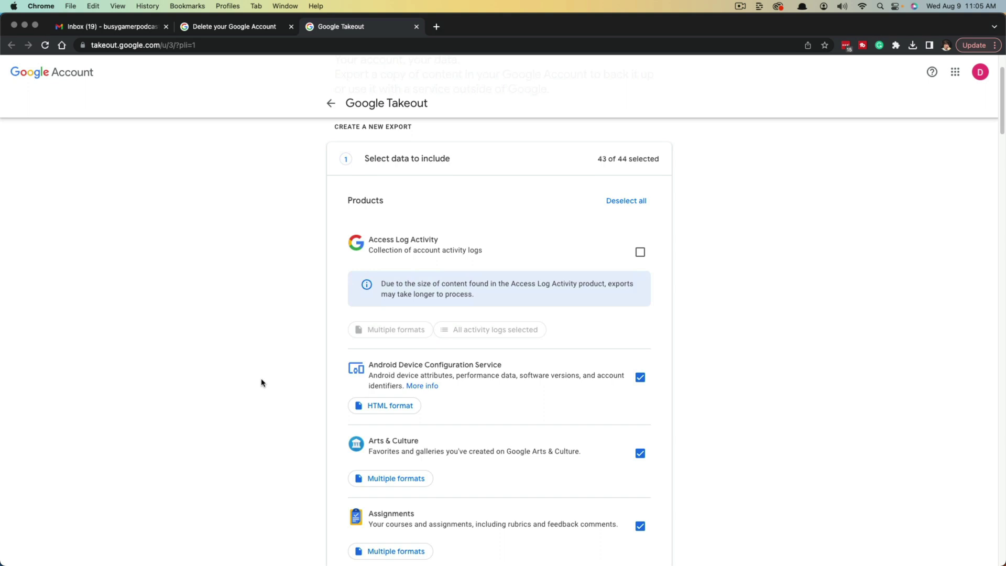
scroll(263, 382, "down", 5)
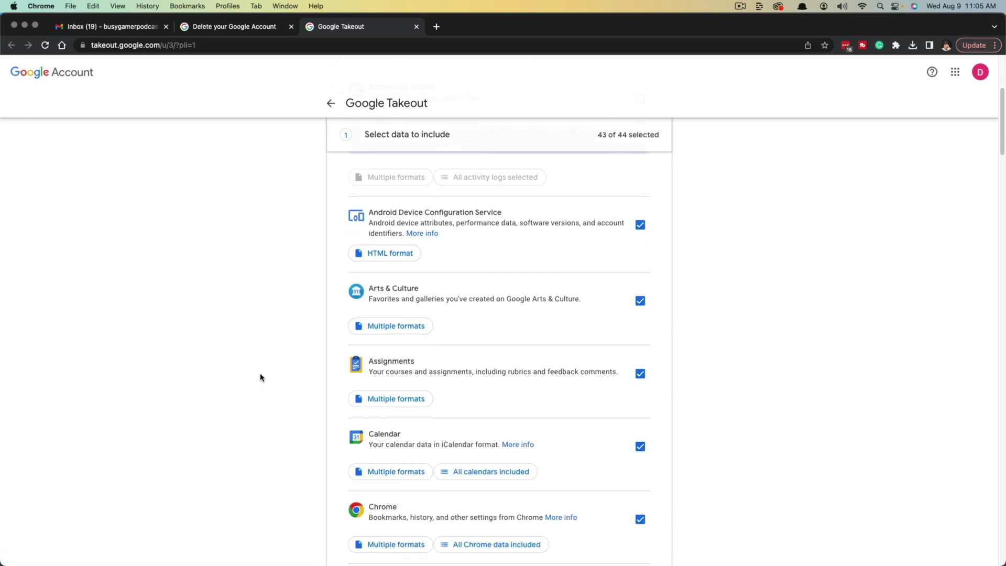
scroll(524, 360, "down", 1)
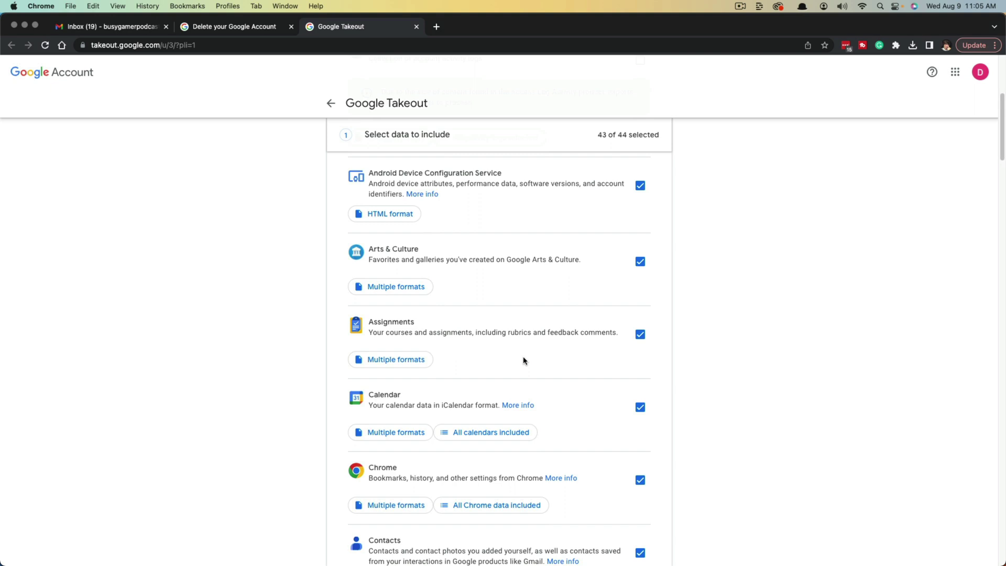
scroll(524, 360, "down", 2)
scroll(431, 393, "up", 8)
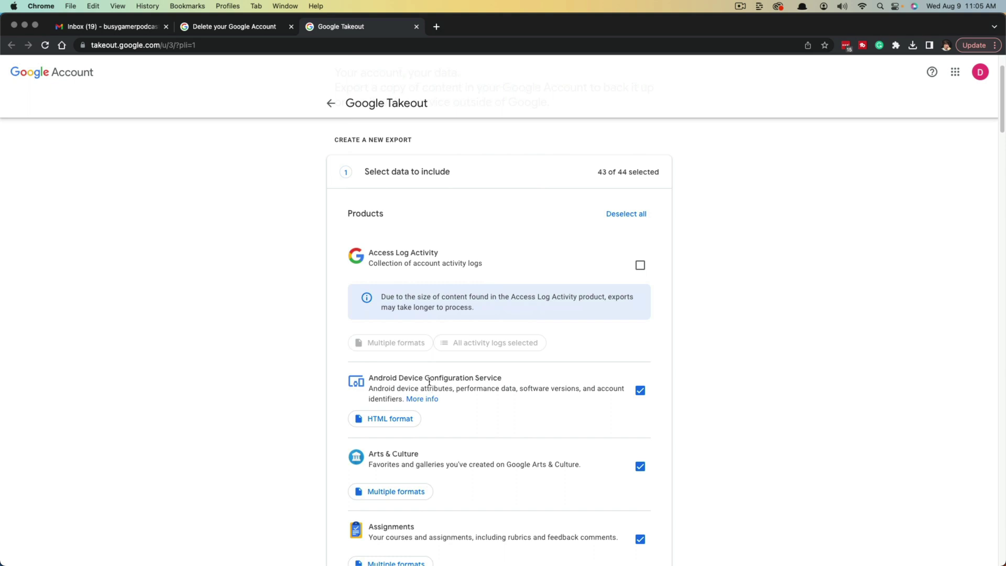
left_click(625, 212)
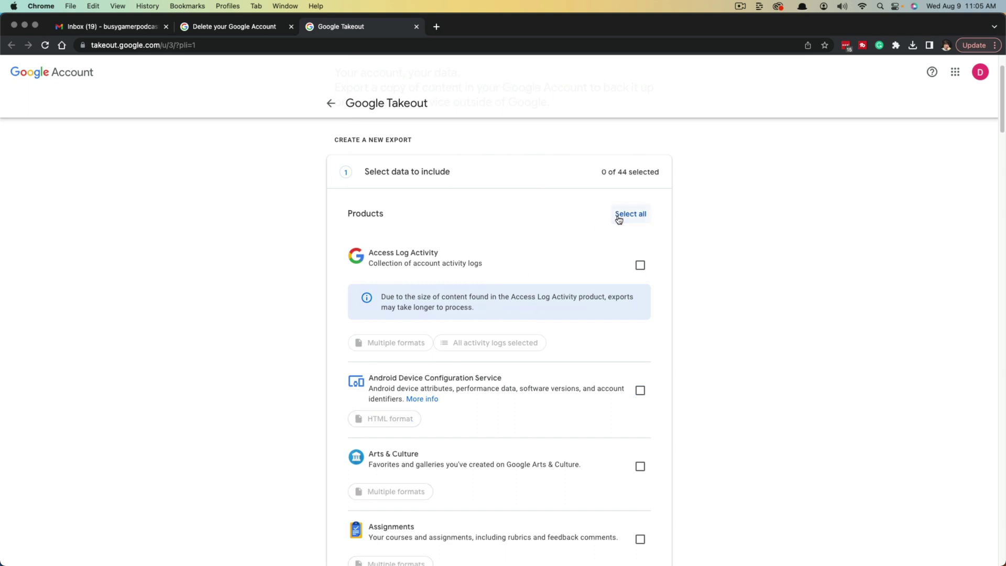
left_click(638, 214)
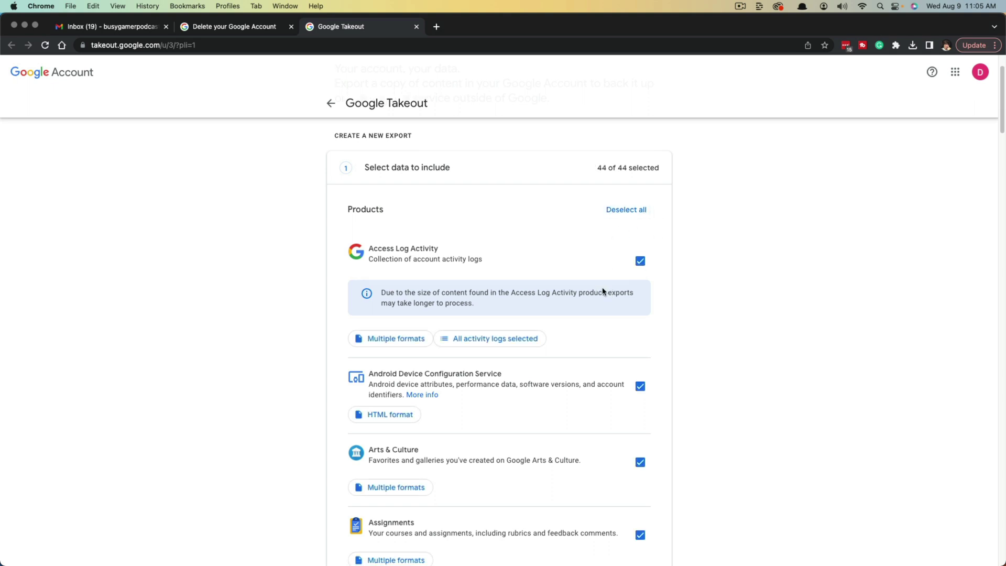
scroll(604, 292, "down", 1)
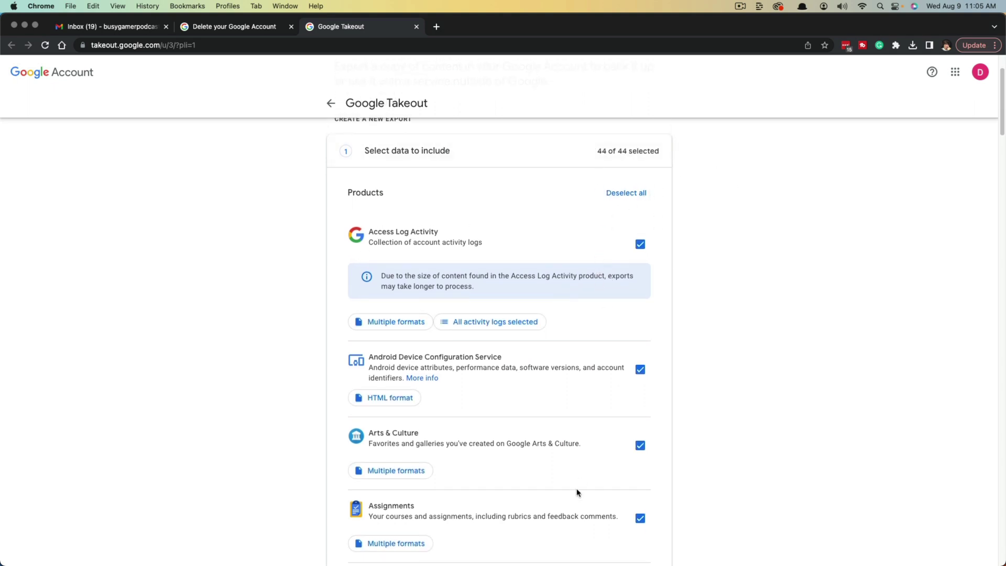
scroll(560, 459, "down", 5)
scroll(561, 459, "down", 4)
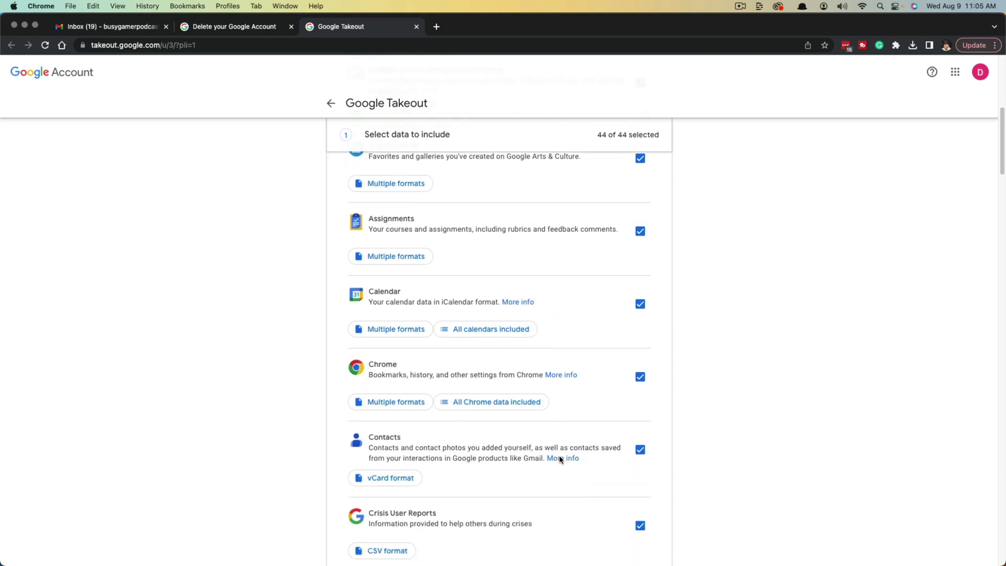
scroll(561, 460, "down", 1)
scroll(477, 444, "down", 3)
scroll(503, 452, "down", 1)
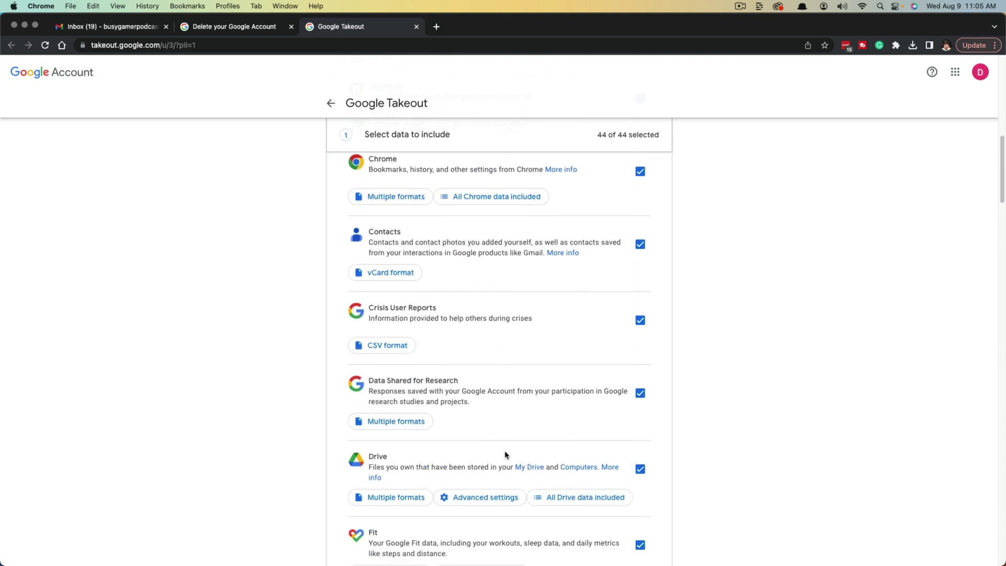
scroll(519, 456, "down", 3)
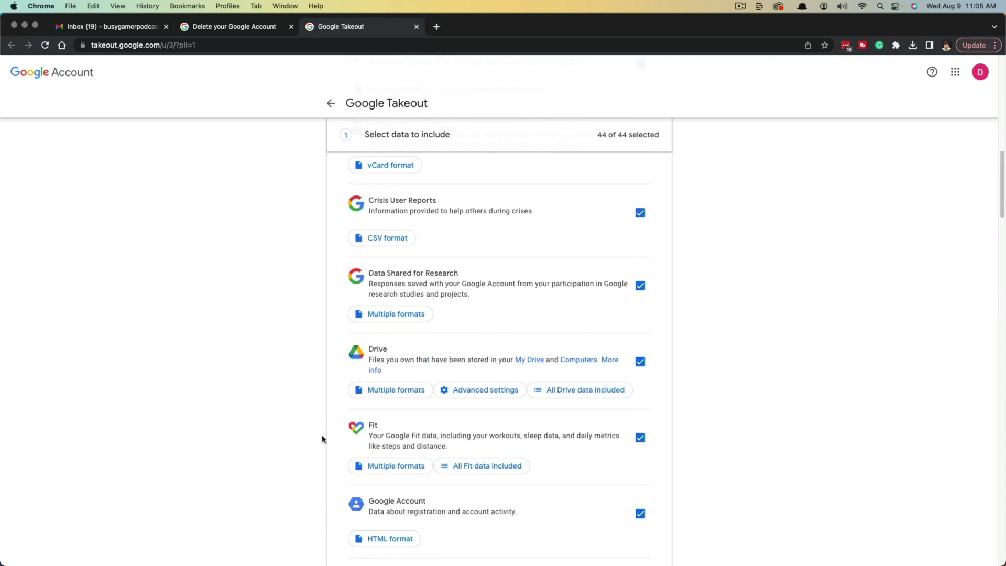
scroll(500, 413, "up", 3)
scroll(560, 497, "up", 5)
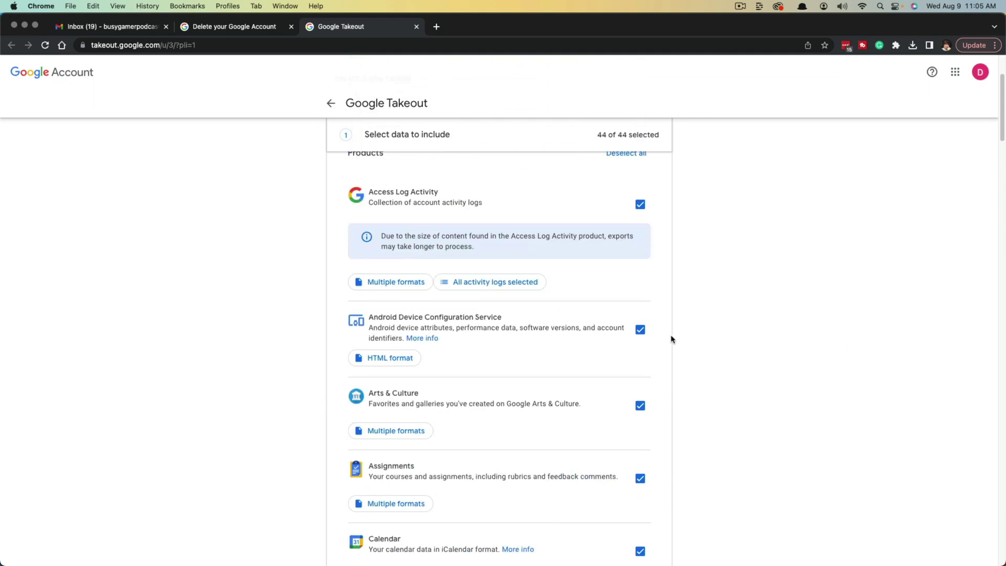
scroll(669, 338, "up", 3)
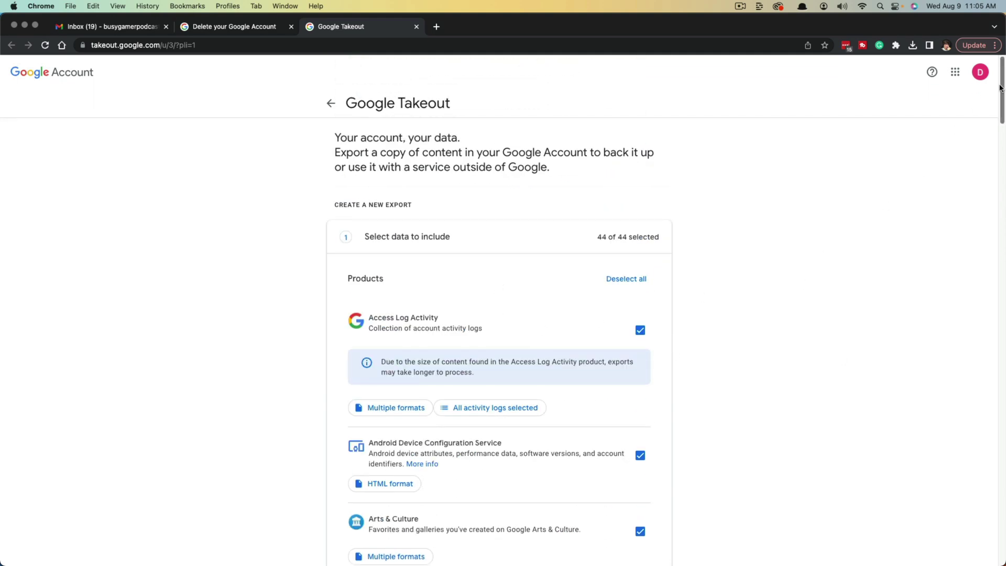
left_click_drag(1001, 88, 1001, 542)
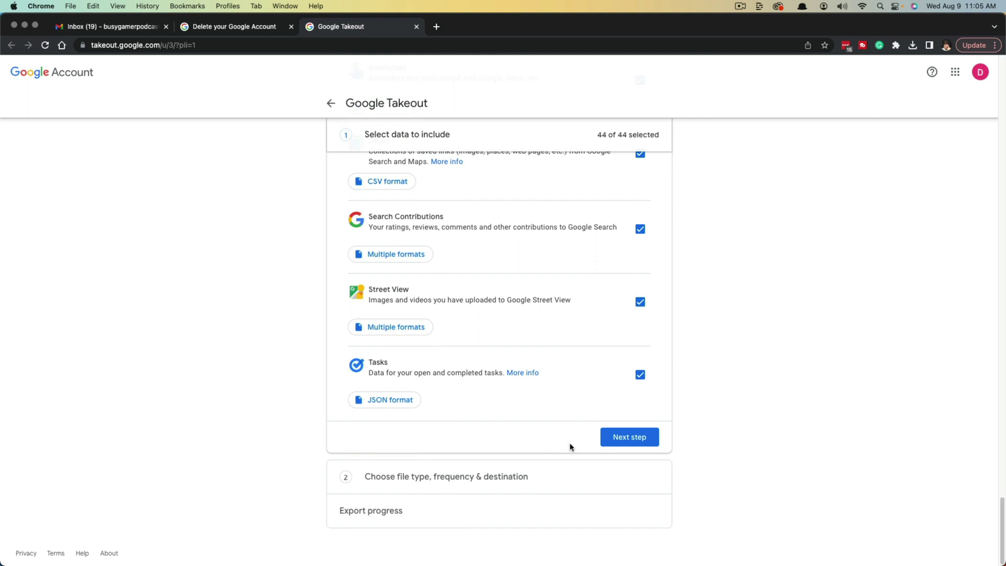
- Proceed to export settings and keep the Send download link via email destination
left_click(629, 436)
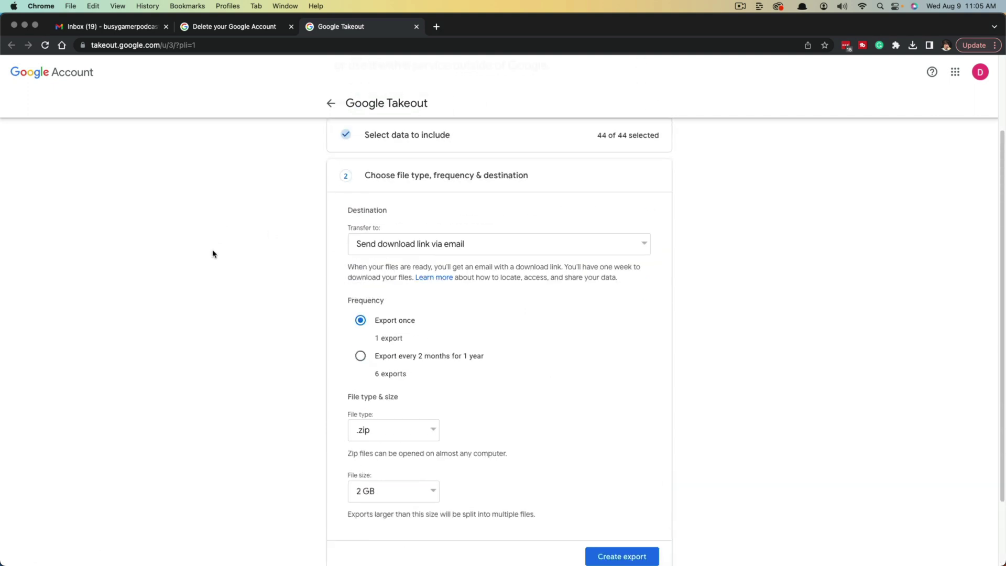
left_click(420, 244)
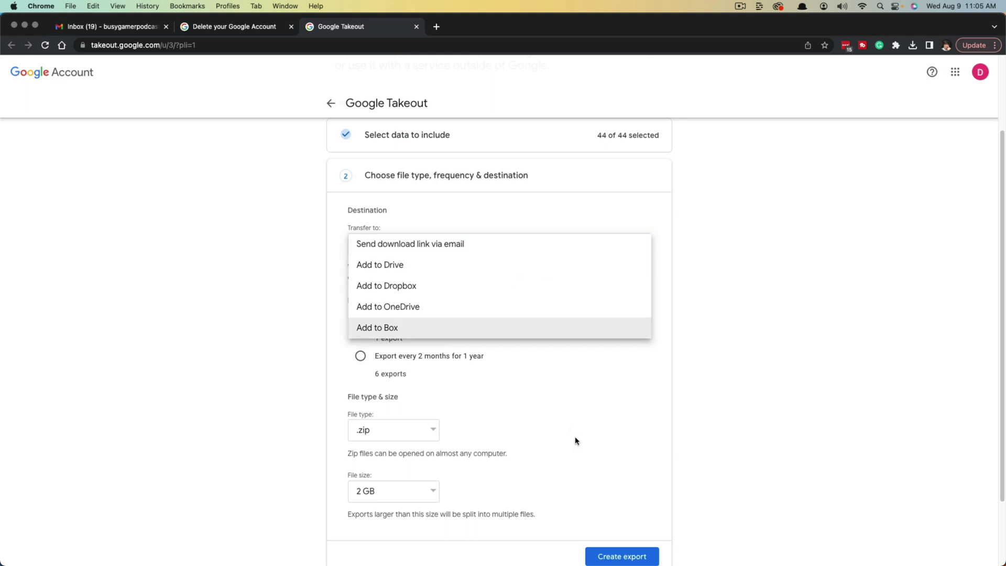
left_click(578, 449)
scroll(579, 449, "down", 2)
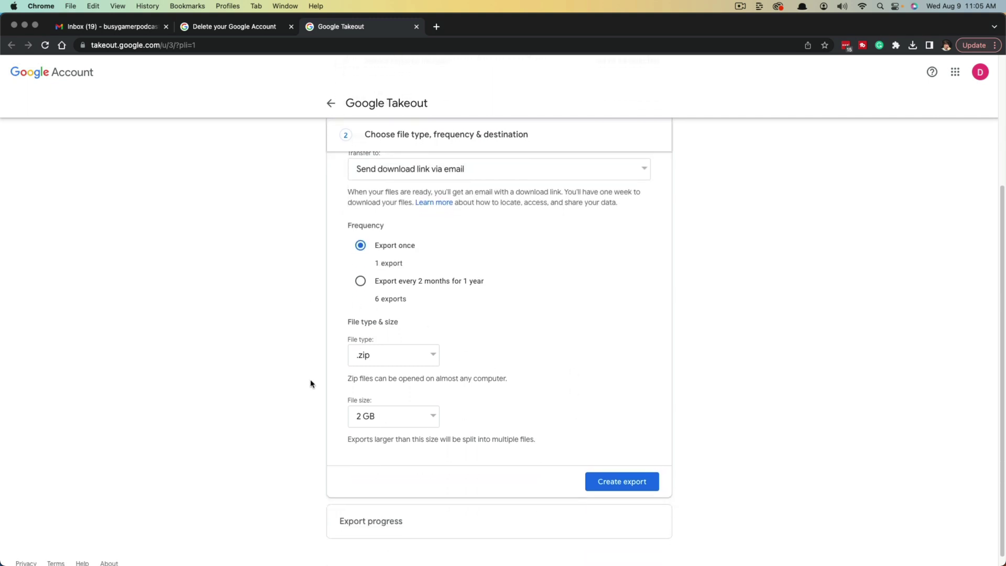
scroll(550, 489, "up", 4)
scroll(326, 228, "up", 3)
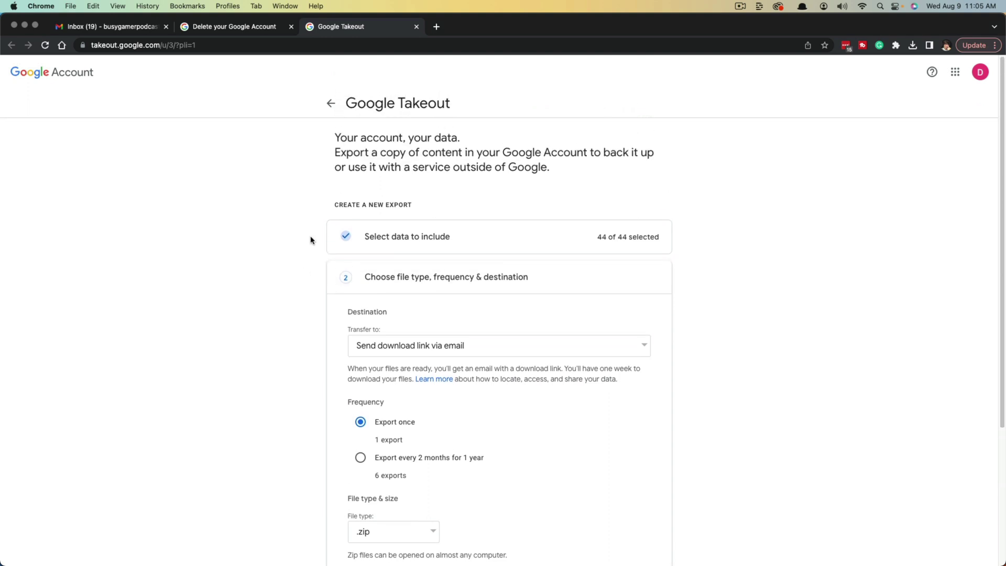
- Go back to the Delete your Google Account page and review the content to be deleted
left_click(234, 26)
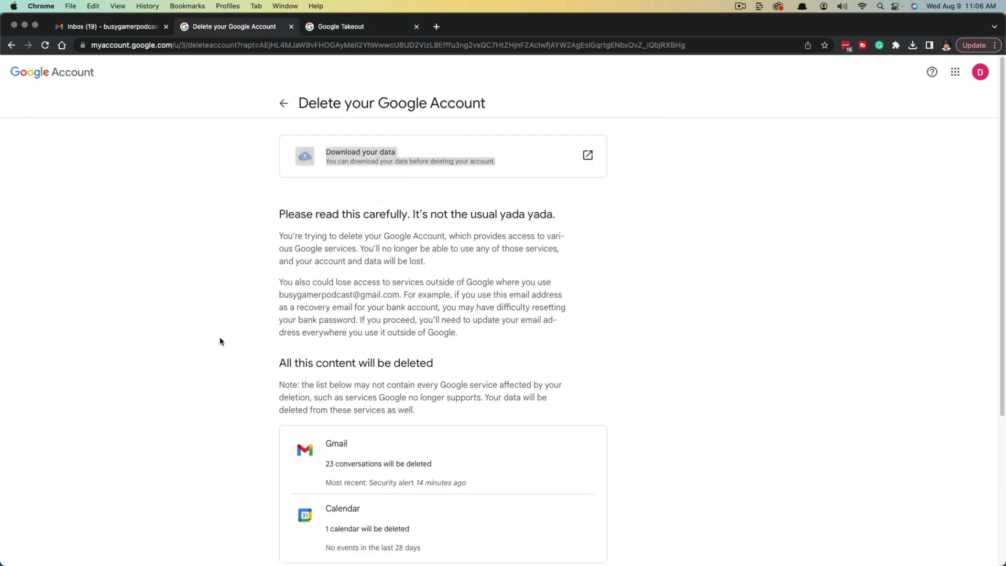
scroll(244, 340, "down", 2)
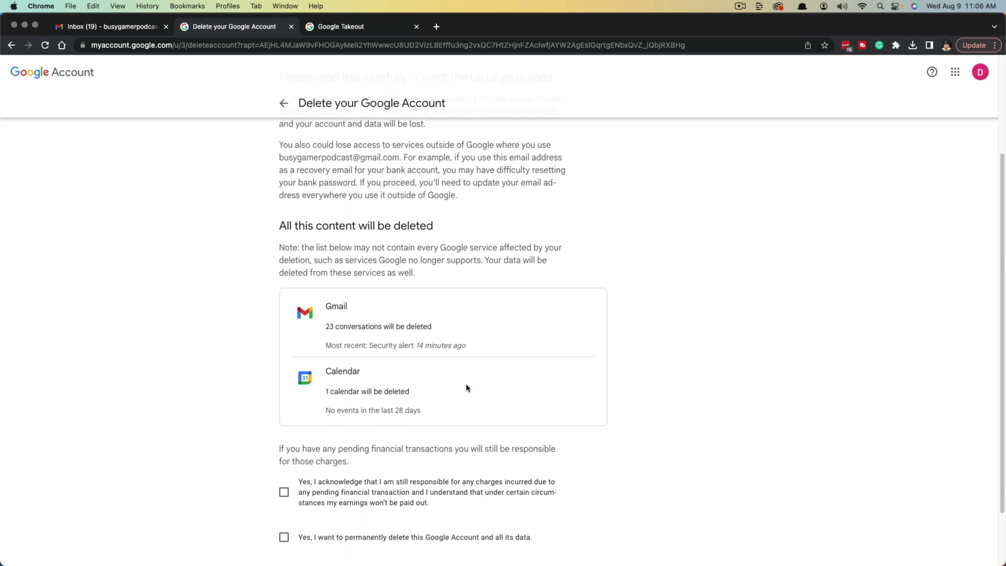
scroll(224, 319, "down", 1)
scroll(224, 319, "down", 1)
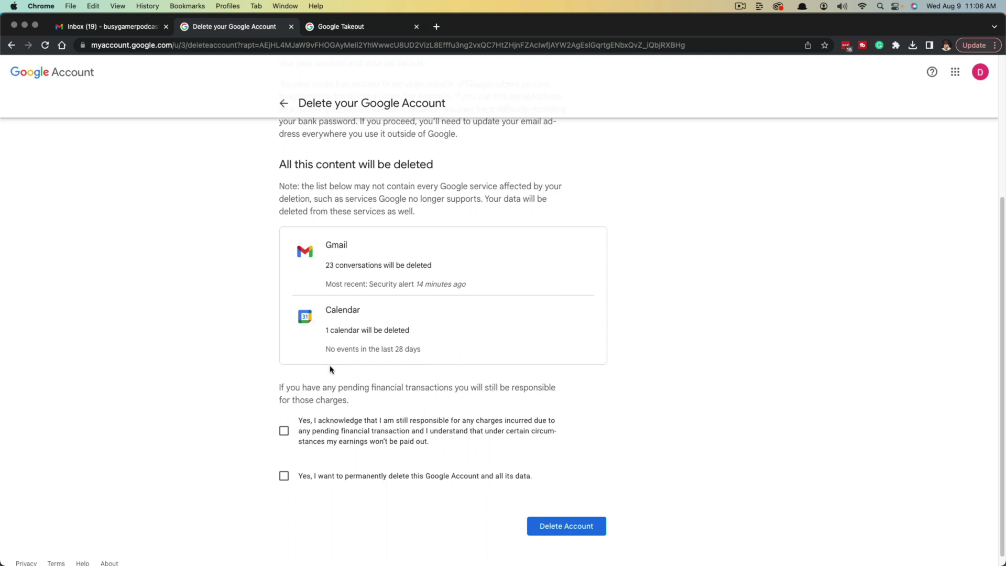
- Acknowledge pending financial charges and permanent deletion of the account and data
left_click(284, 430)
left_click(284, 475)
scroll(227, 417, "down", 1)
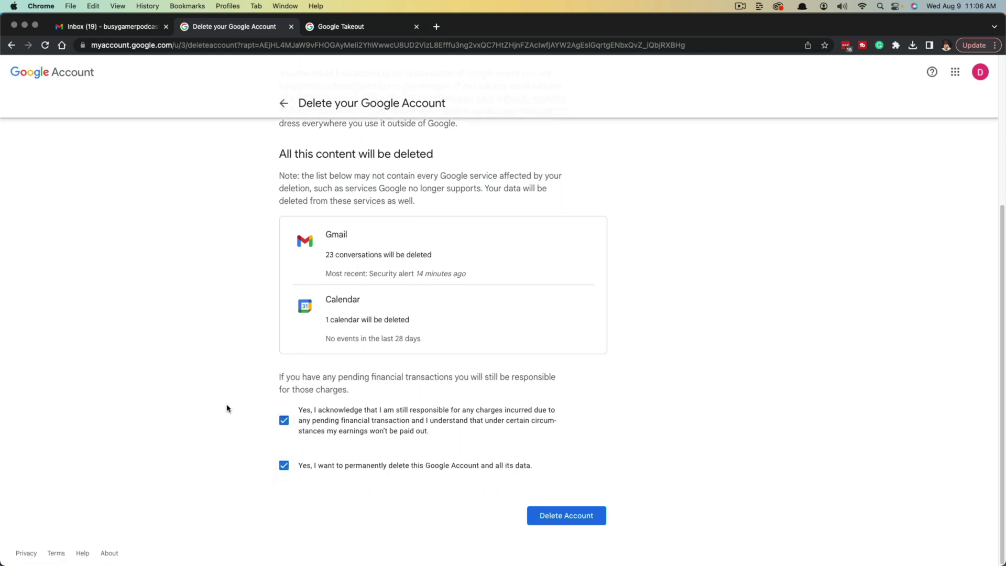